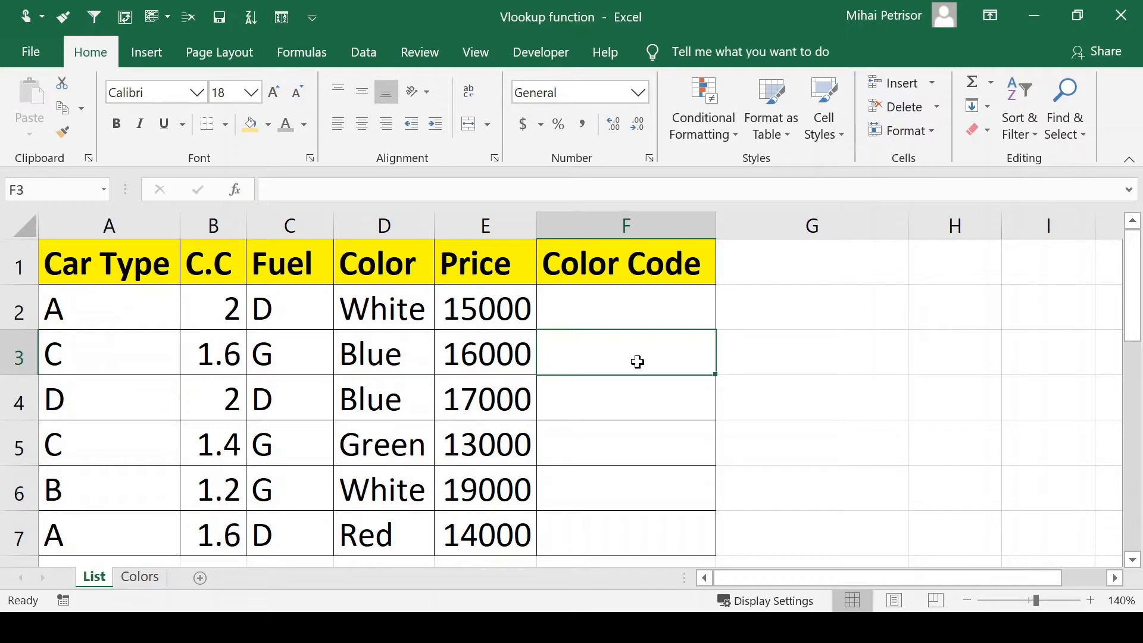
# - Examine the car table on the List sheet and the White row's metallic percentage and code on the Colors sheet
pyautogui.moveTo(118, 269); pyautogui.dragTo(527, 516)
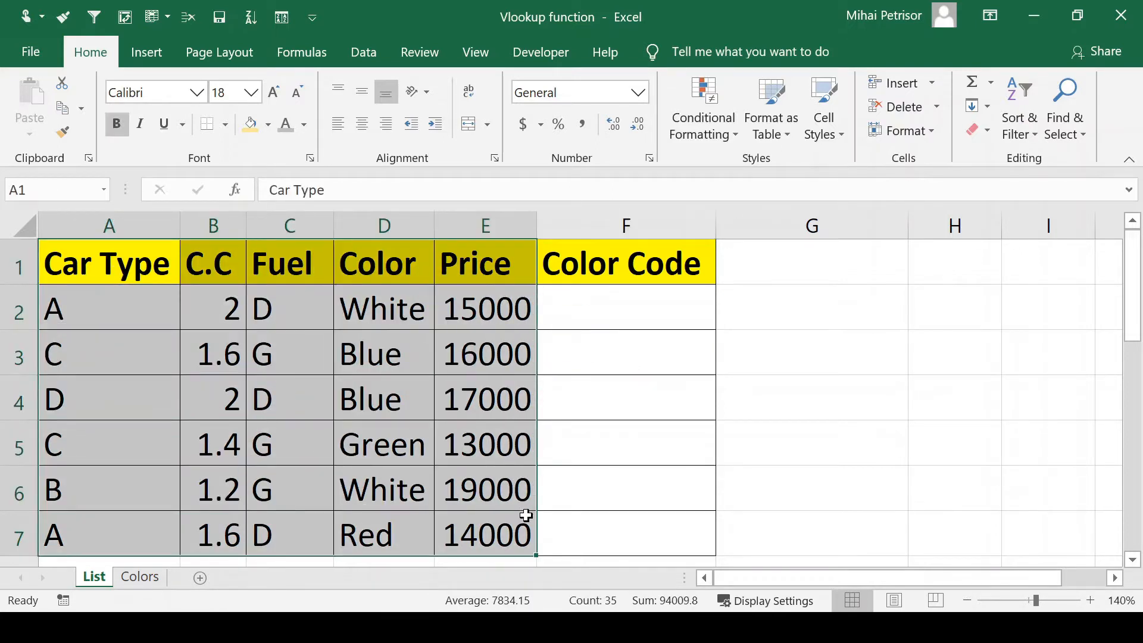
pyautogui.click(144, 308)
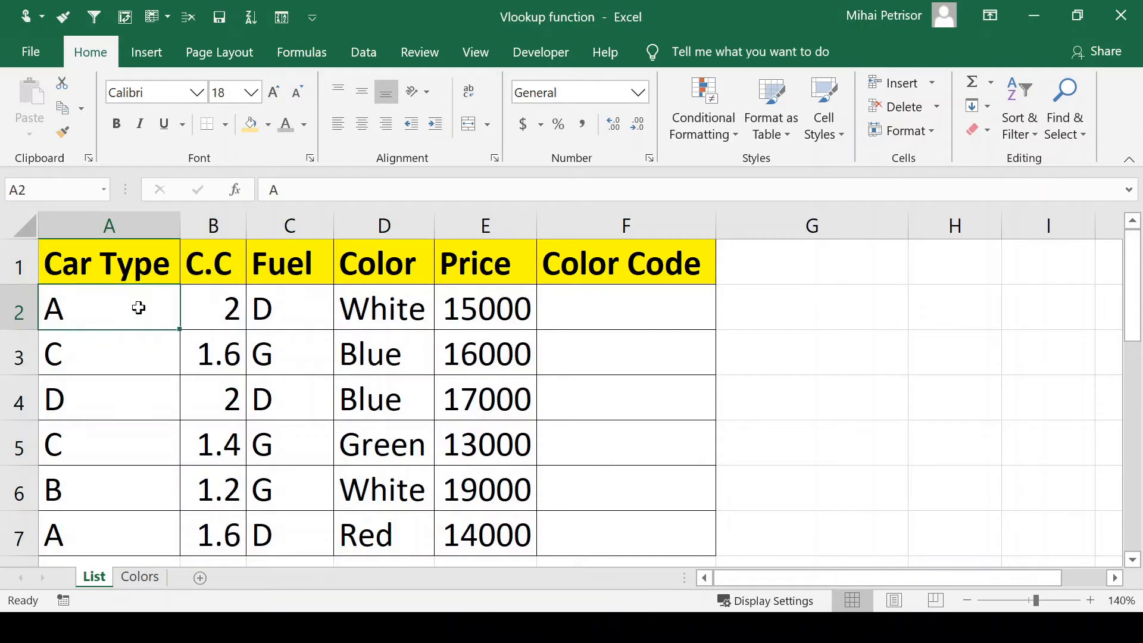
pyautogui.moveTo(141, 306); pyautogui.dragTo(121, 524)
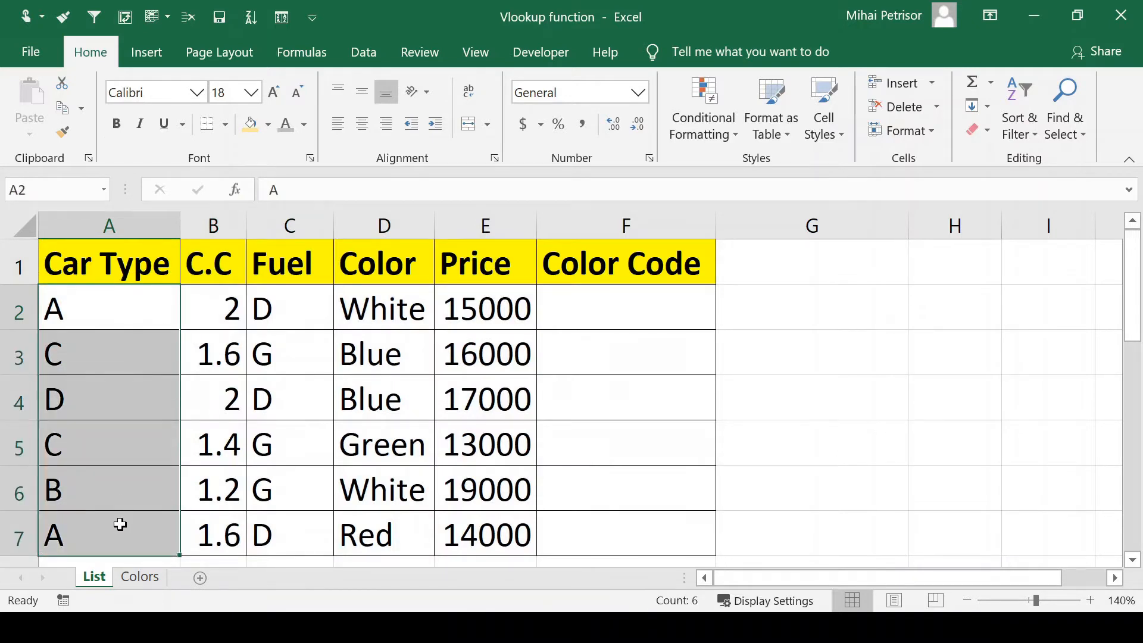
pyautogui.moveTo(234, 315); pyautogui.dragTo(470, 520)
pyautogui.click(603, 310)
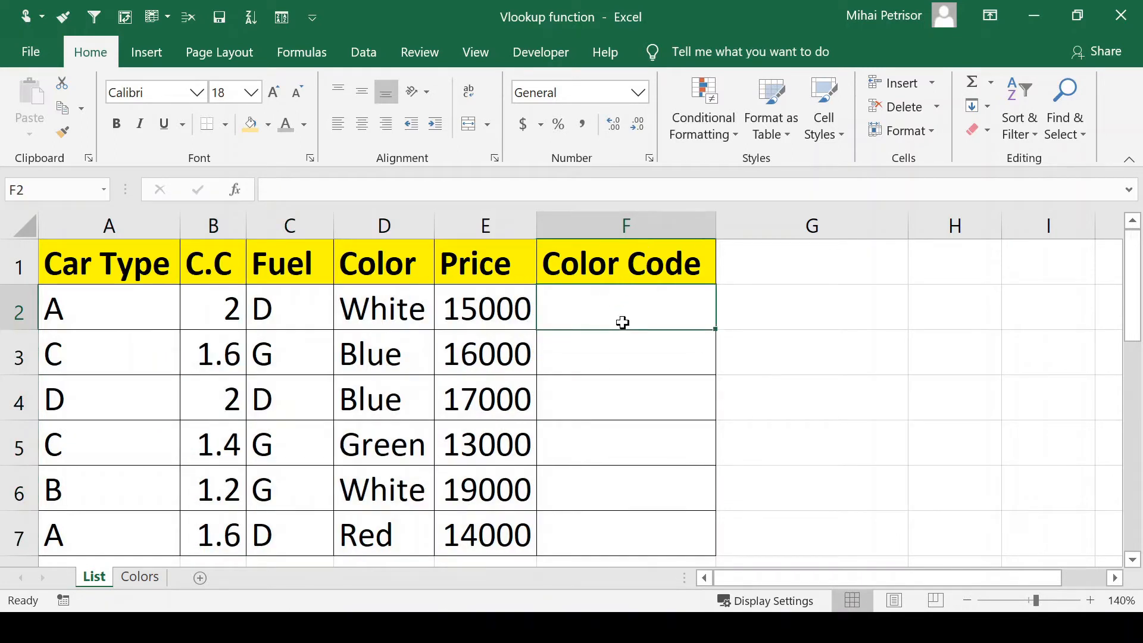
pyautogui.click(396, 307)
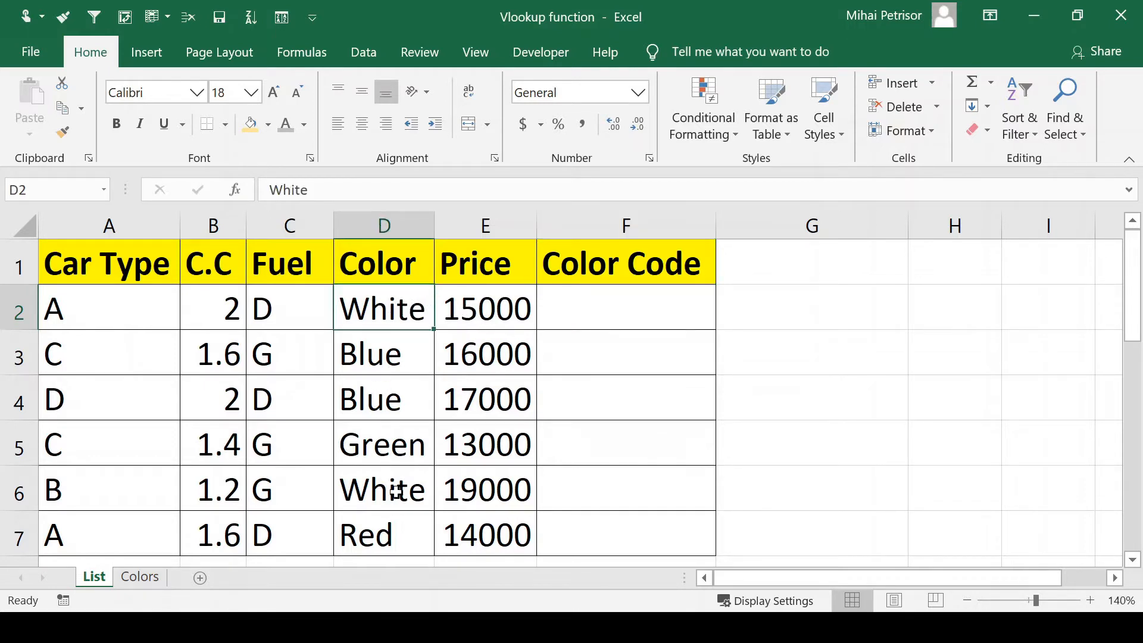
pyautogui.click(594, 320)
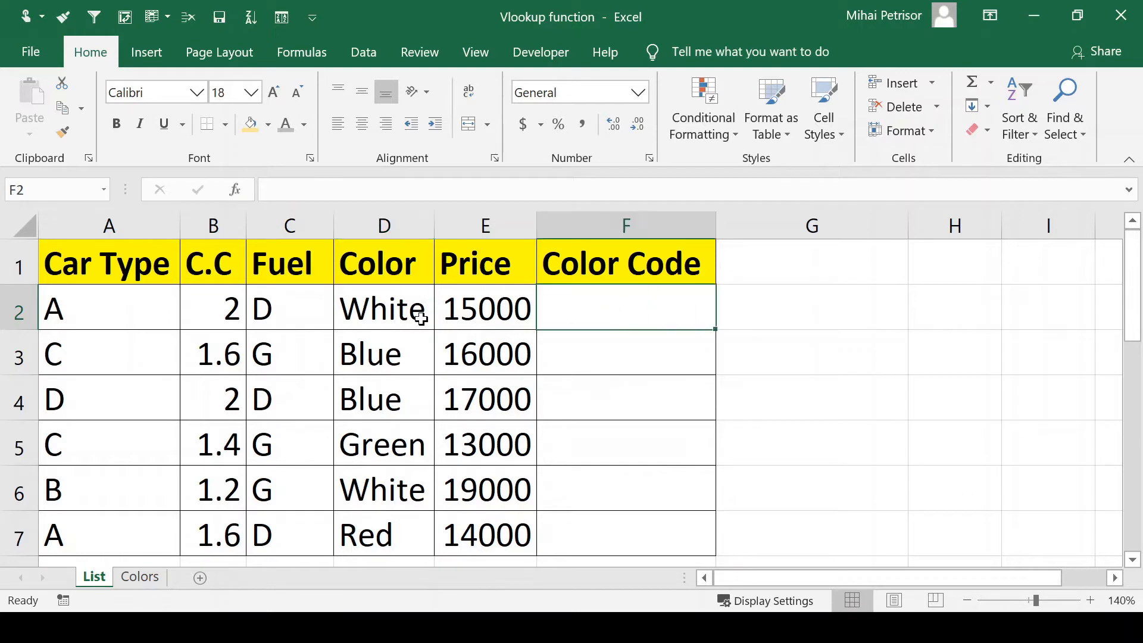
pyautogui.click(576, 378)
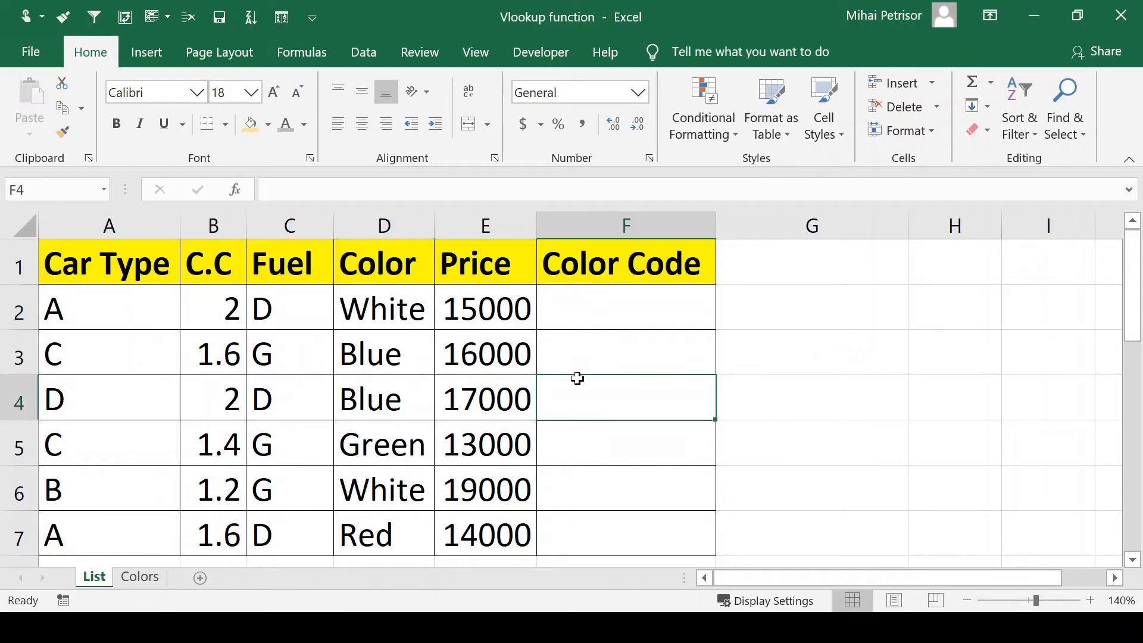
pyautogui.click(400, 303)
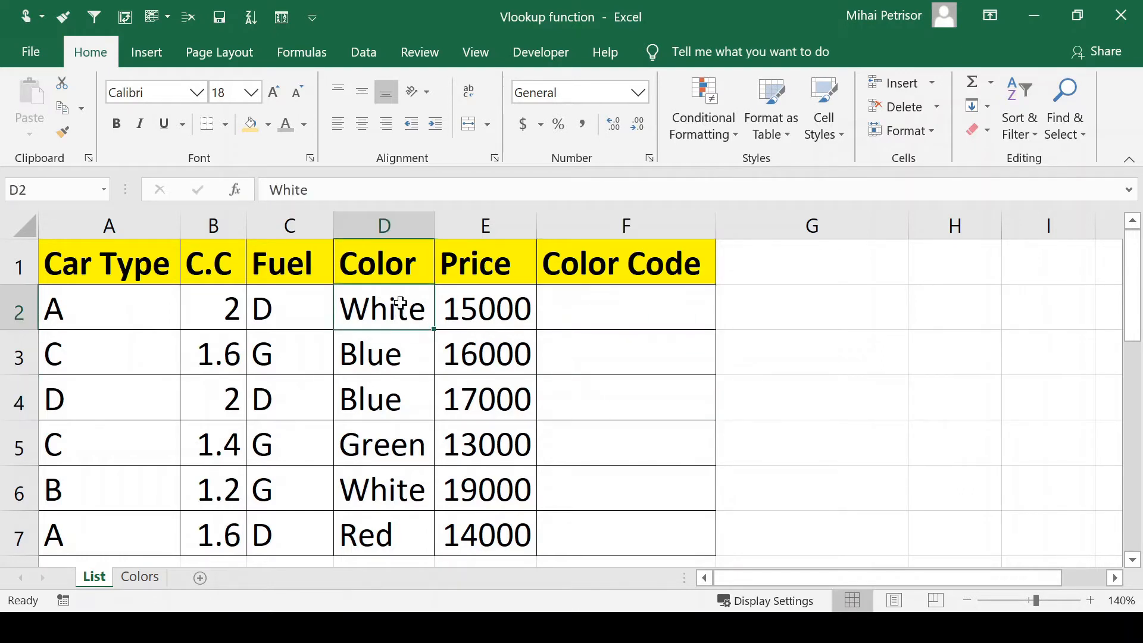
pyautogui.click(141, 577)
pyautogui.click(77, 291)
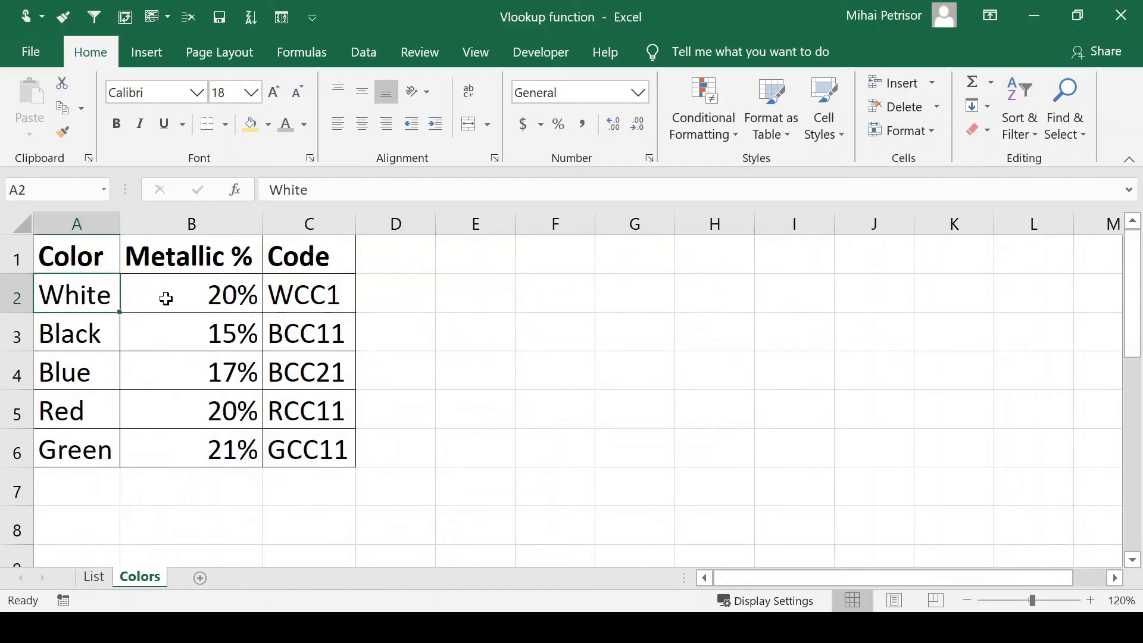
pyautogui.click(166, 298)
pyautogui.click(291, 298)
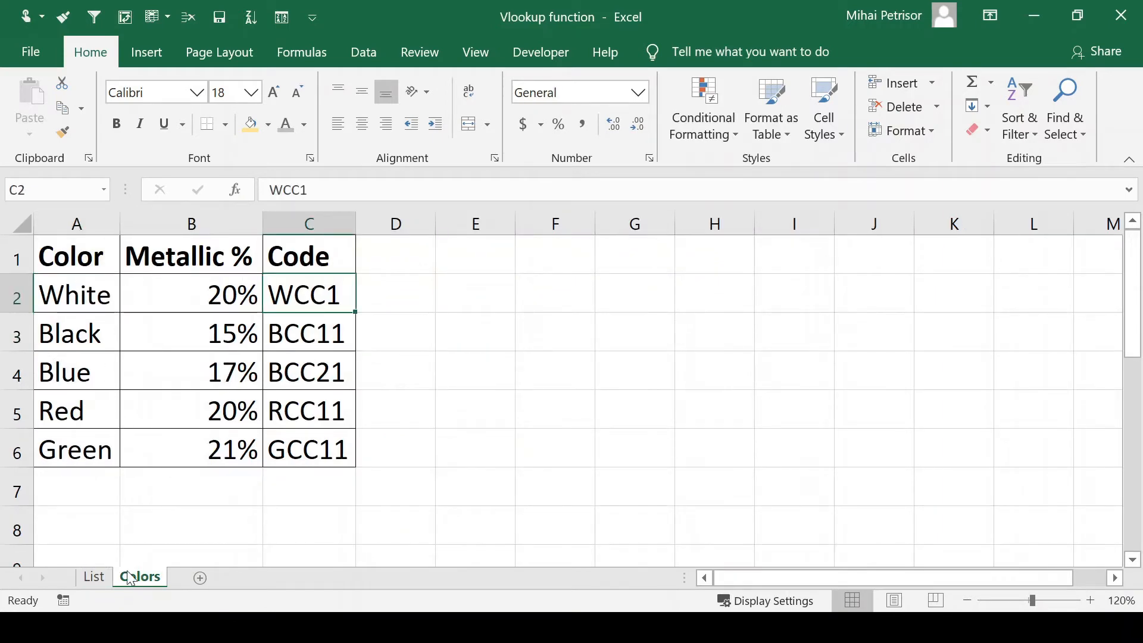
# - Enter the formula =VLOOKUP(D2;Colors!A:C;3;0) in cell F2 of the List sheet to return the color code
pyautogui.click(95, 577)
pyautogui.click(635, 291)
pyautogui.click(627, 361)
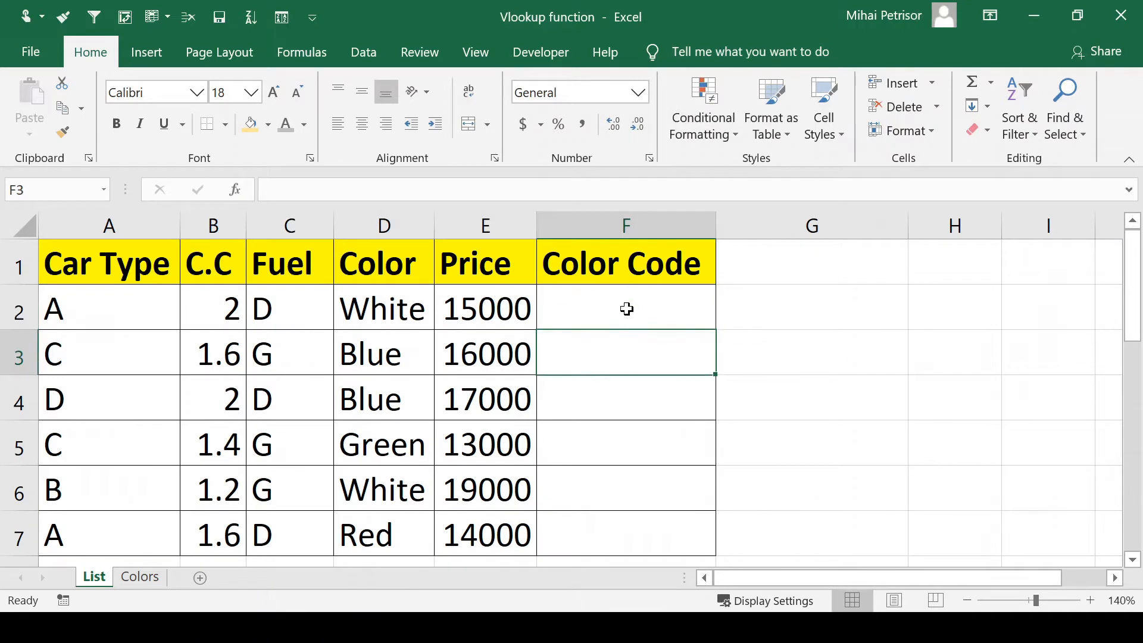
pyautogui.click(627, 310)
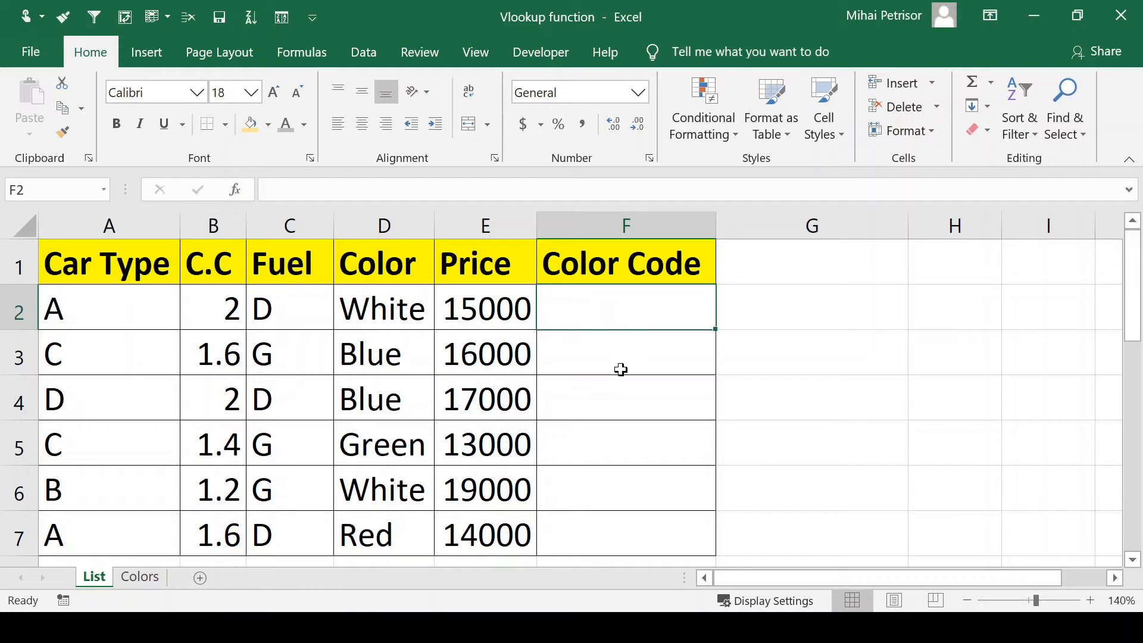
pyautogui.write('=vl')
pyautogui.press('Tab')
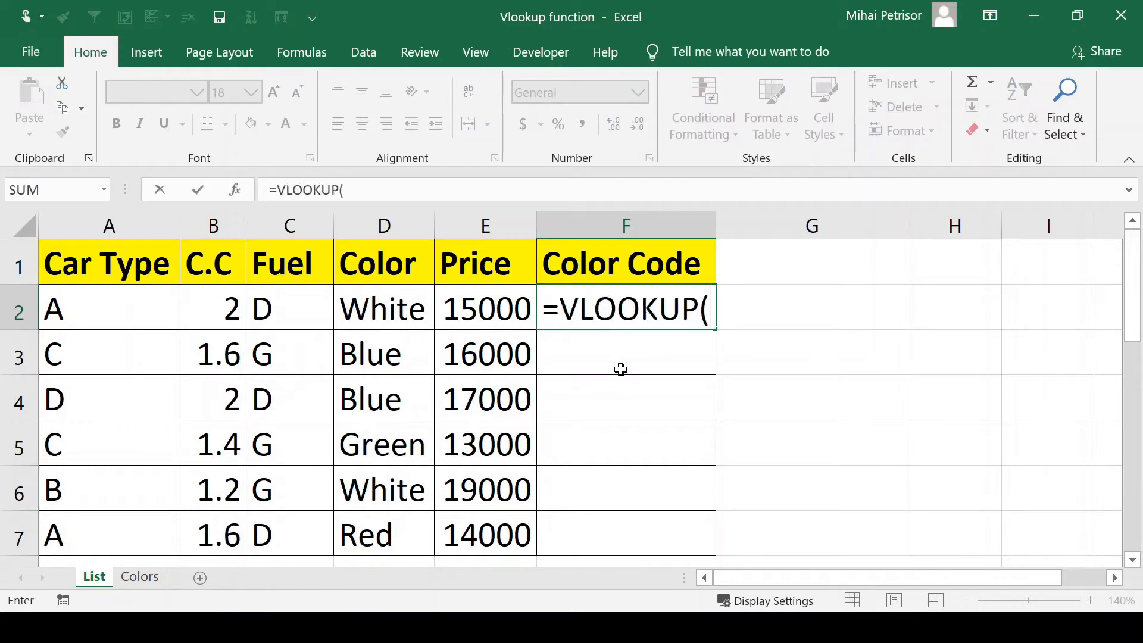
pyautogui.click(384, 310)
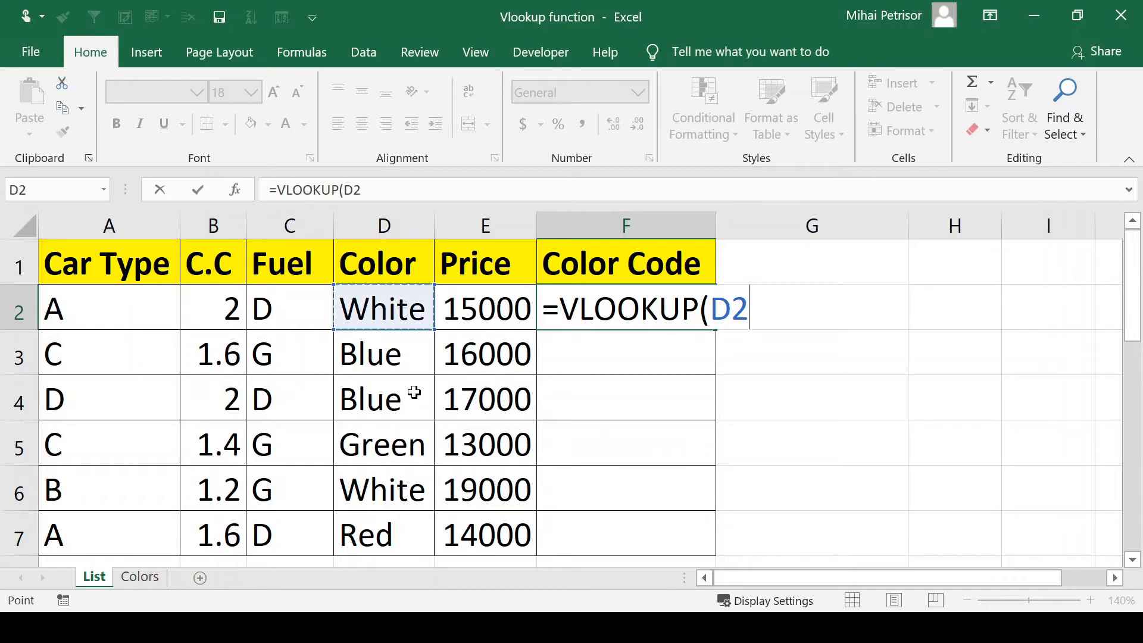
pyautogui.write(';')
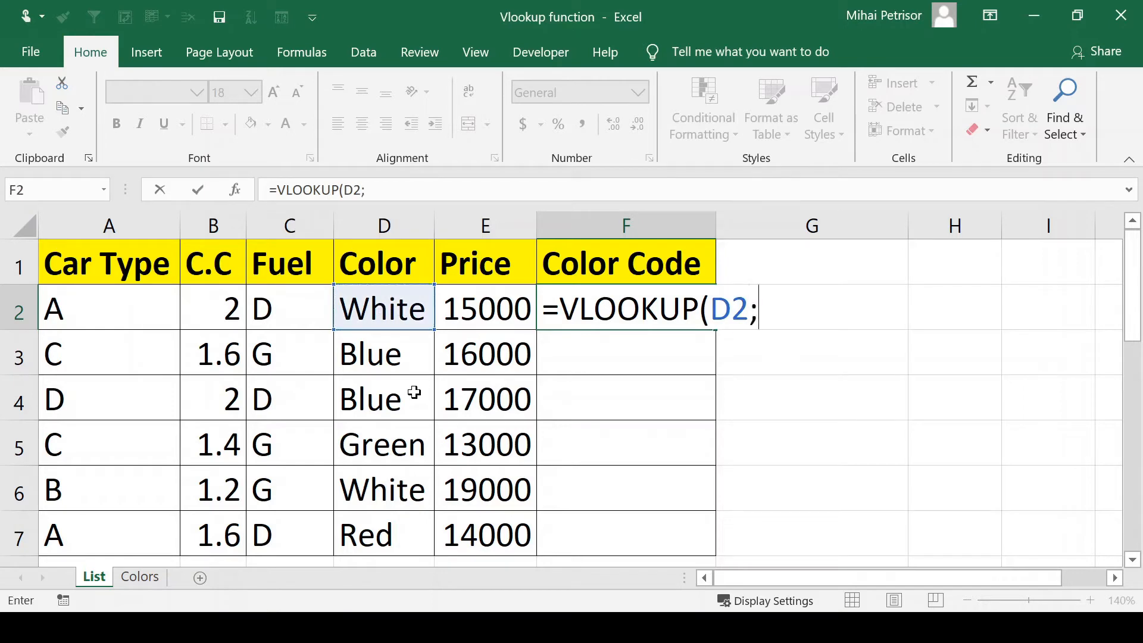
pyautogui.click(138, 578)
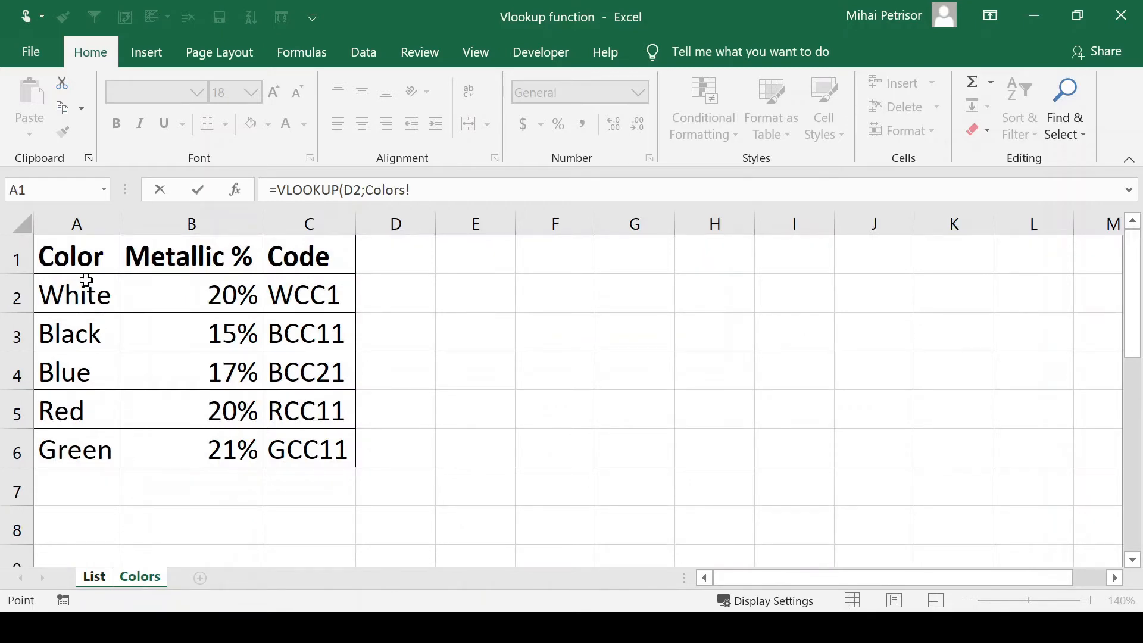
pyautogui.moveTo(84, 222); pyautogui.dragTo(302, 222)
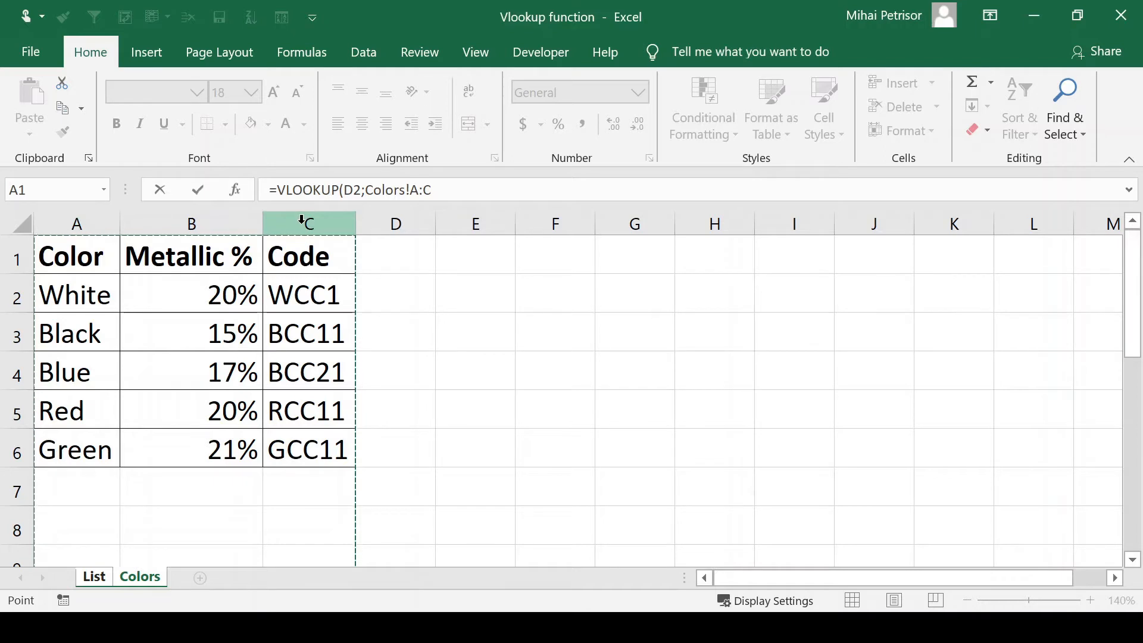
pyautogui.write(';3;0')
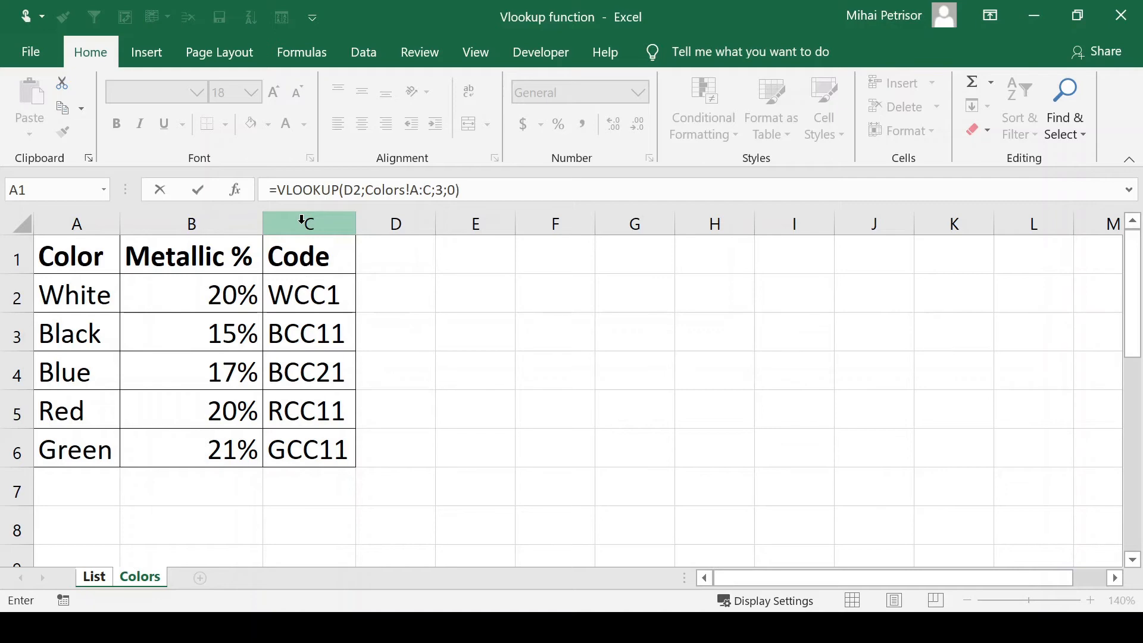
pyautogui.press('Return')
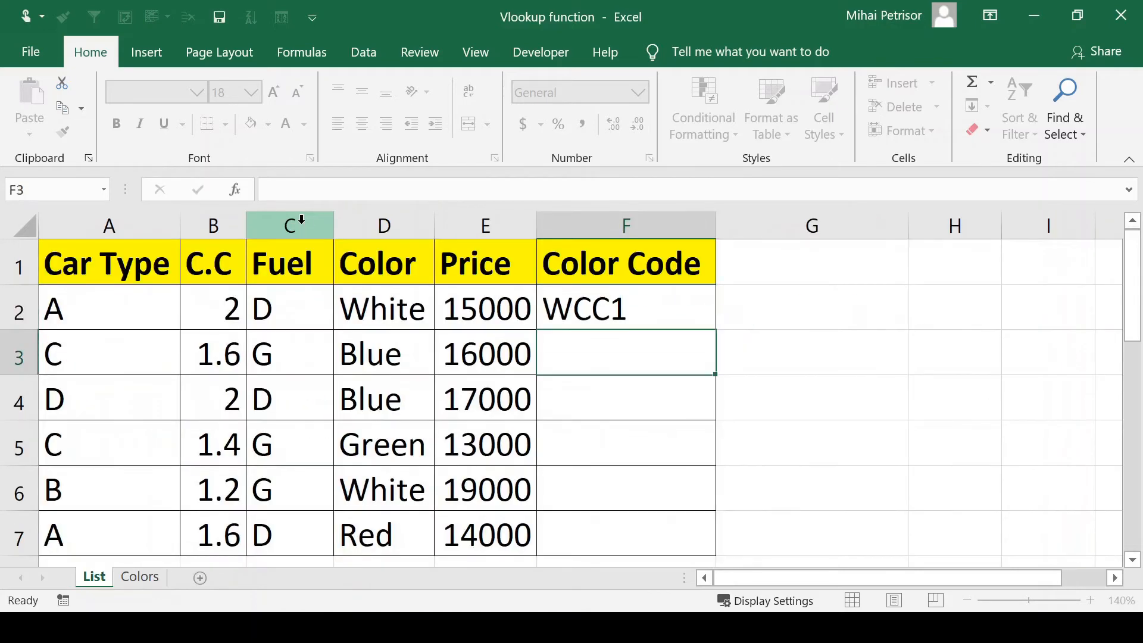
# - Fill the VLOOKUP formula from F2 down through F7 in the Color Code column
pyautogui.click(645, 303)
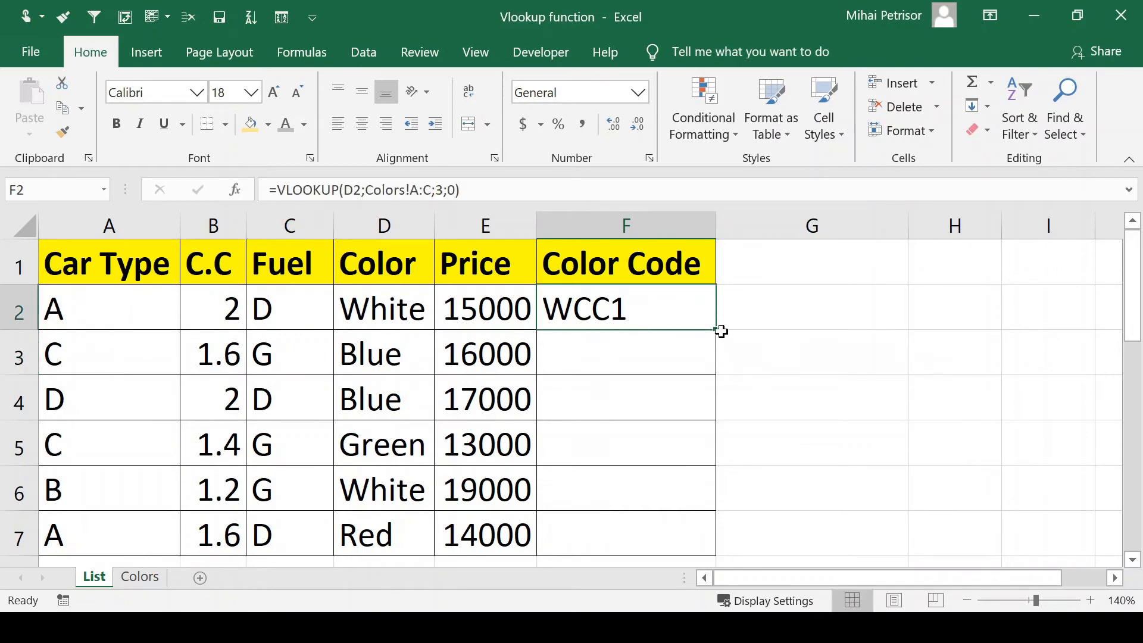
pyautogui.moveTo(715, 329); pyautogui.dragTo(697, 548)
# - Inspect the lookup references in the Color Code formulas of F3, F4 and F5, and review row 2's price and color code
pyautogui.click(613, 345)
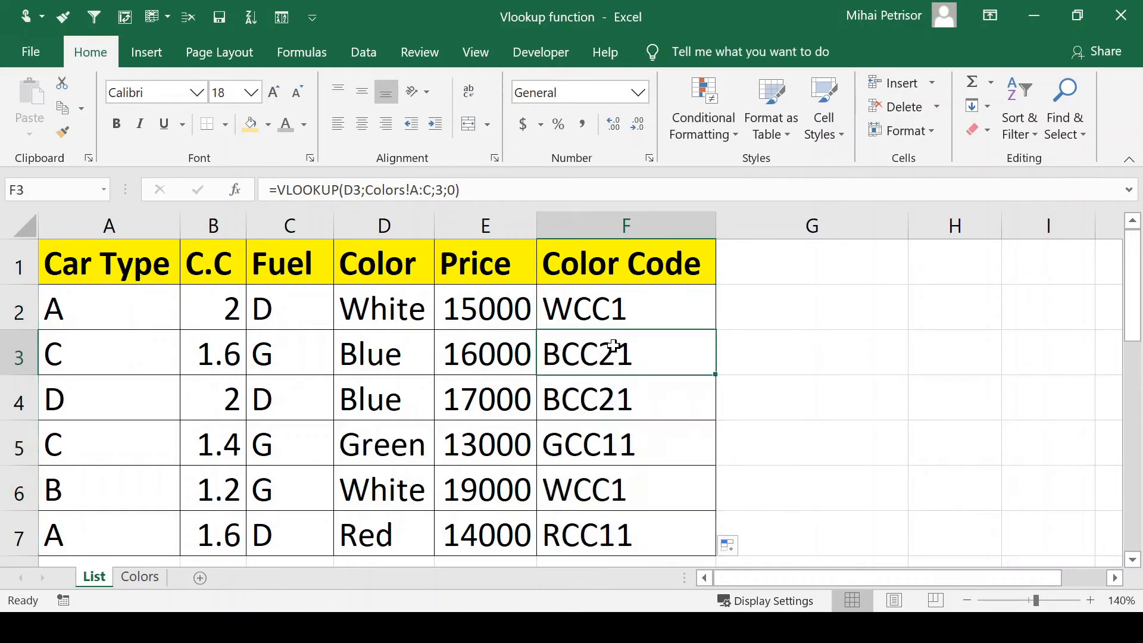
pyautogui.doubleClick(613, 345)
pyautogui.press('Return')
pyautogui.doubleClick(589, 400)
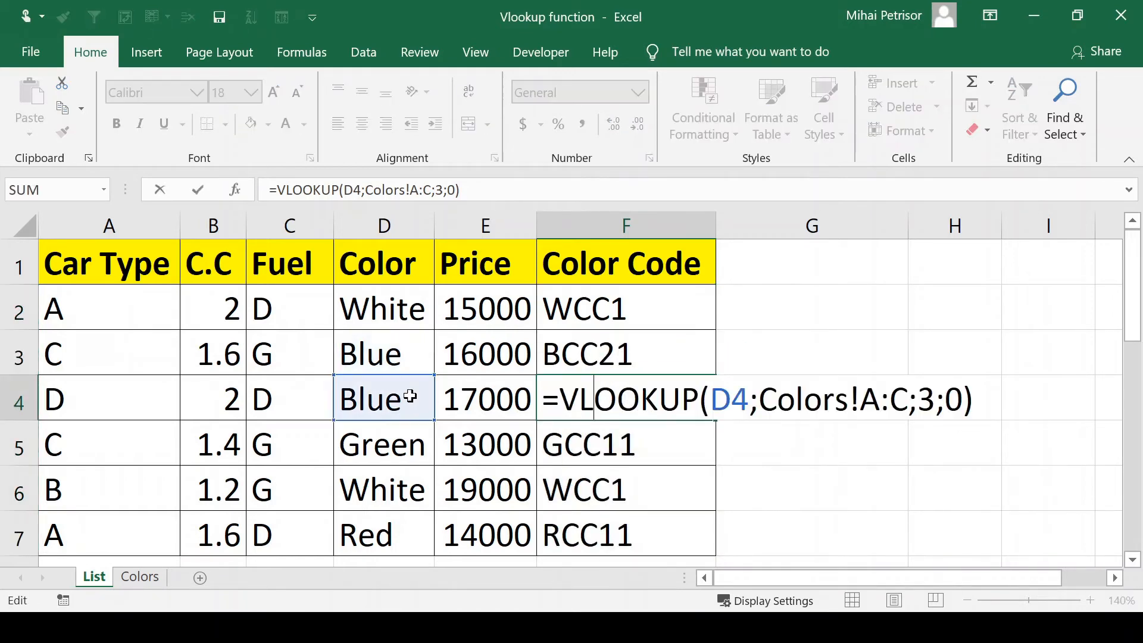
pyautogui.press('Escape')
pyautogui.doubleClick(646, 447)
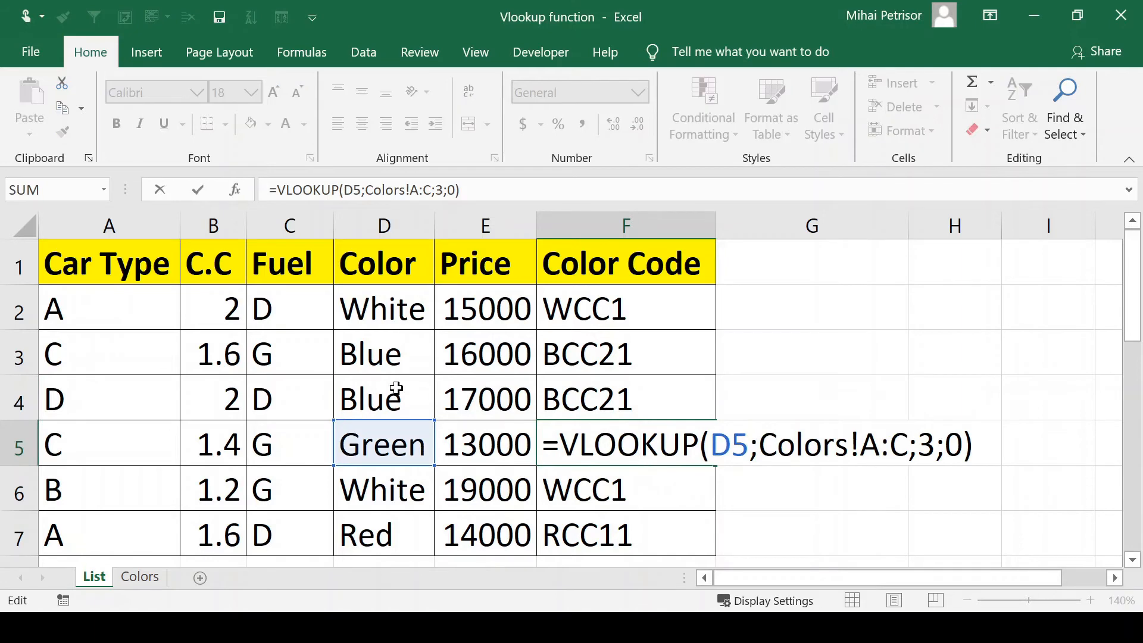
pyautogui.press('Escape')
pyautogui.click(640, 319)
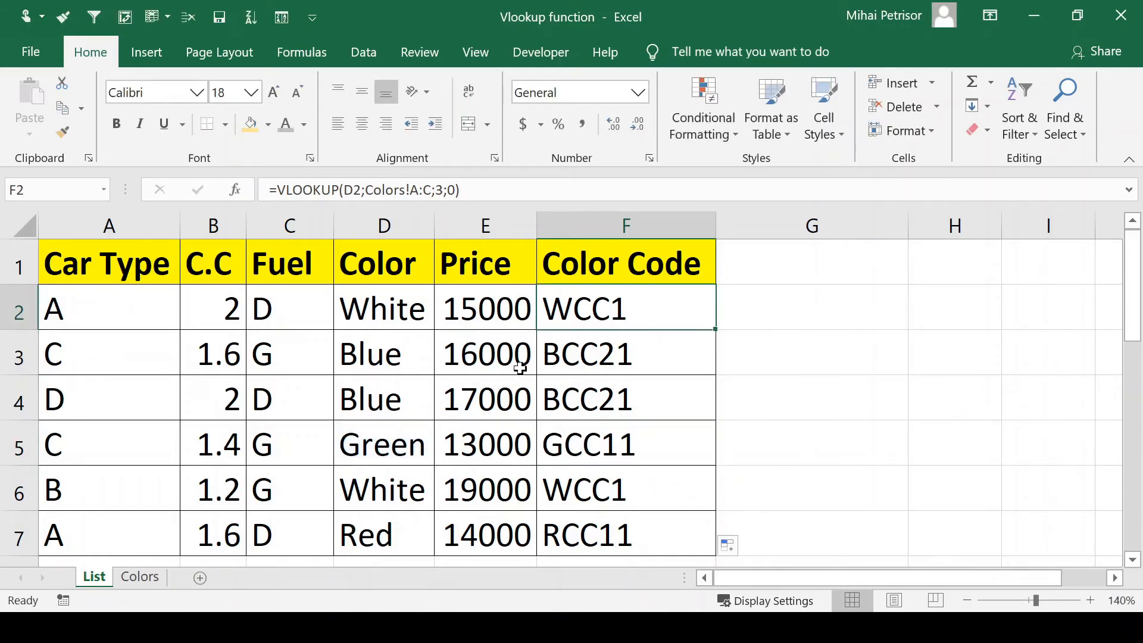
pyautogui.click(522, 308)
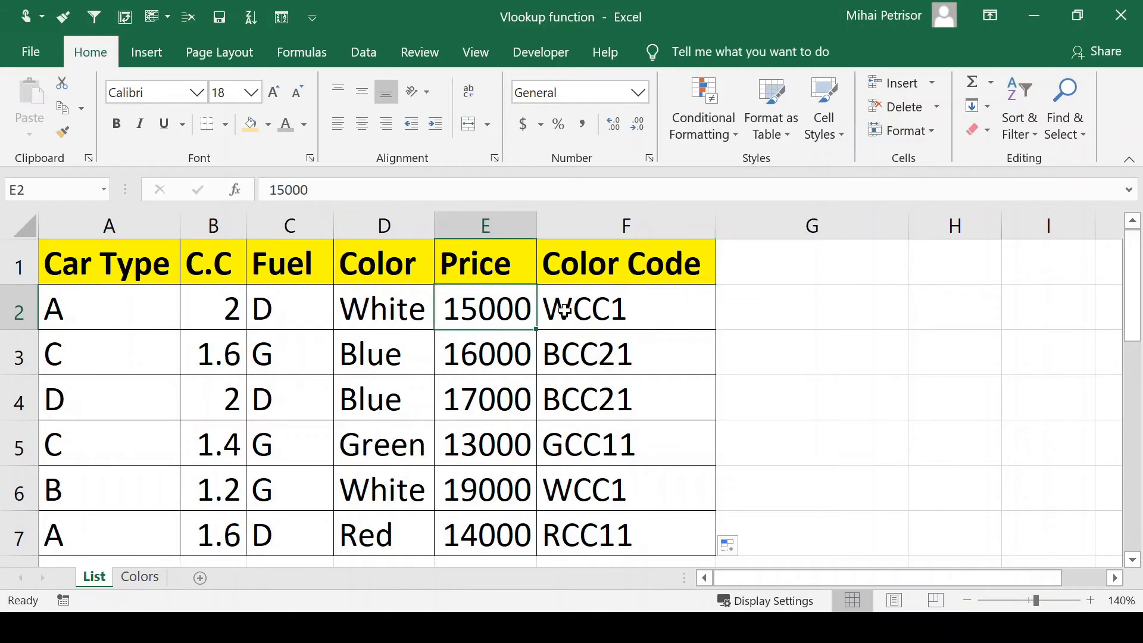
pyautogui.click(637, 311)
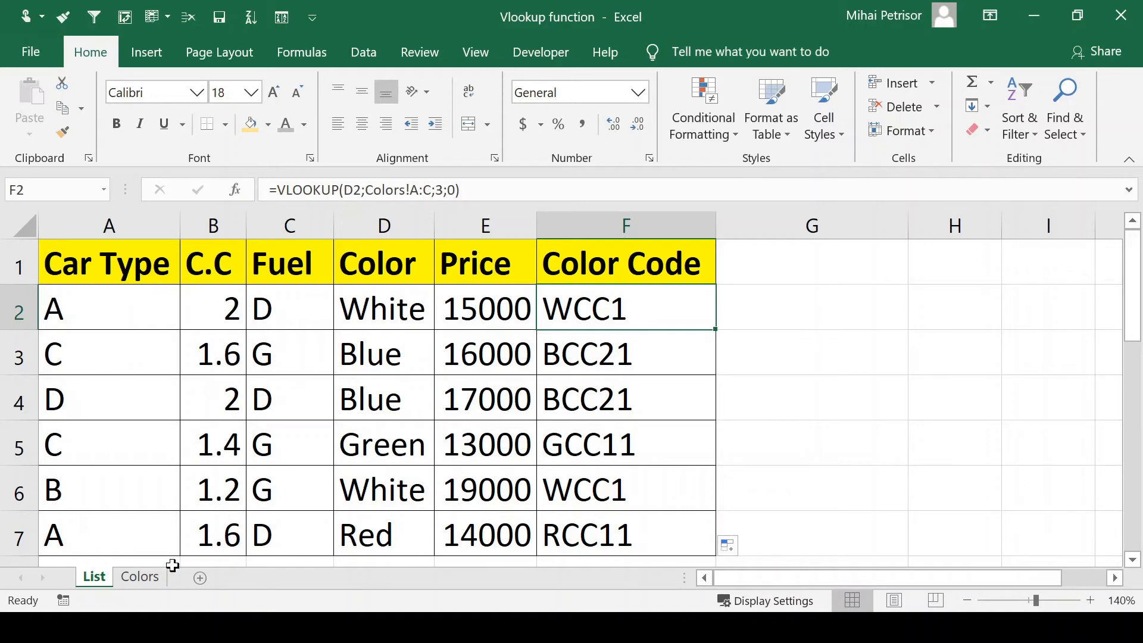
# - On the Colors sheet, move the Color column between the Metallic % and Code columns
pyautogui.click(139, 576)
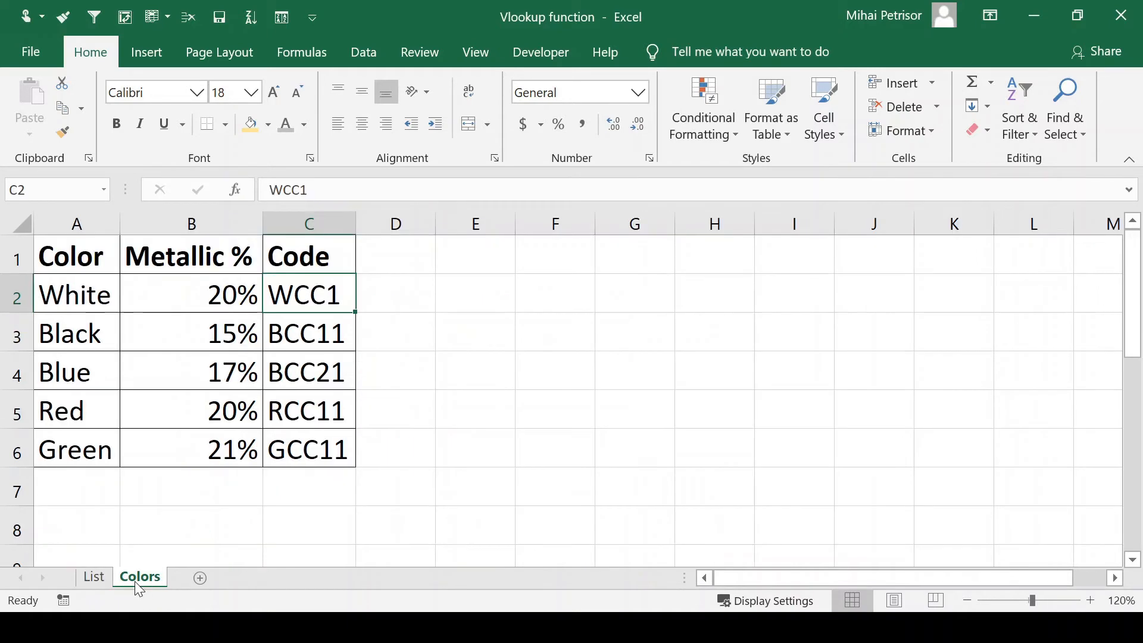
pyautogui.click(79, 222)
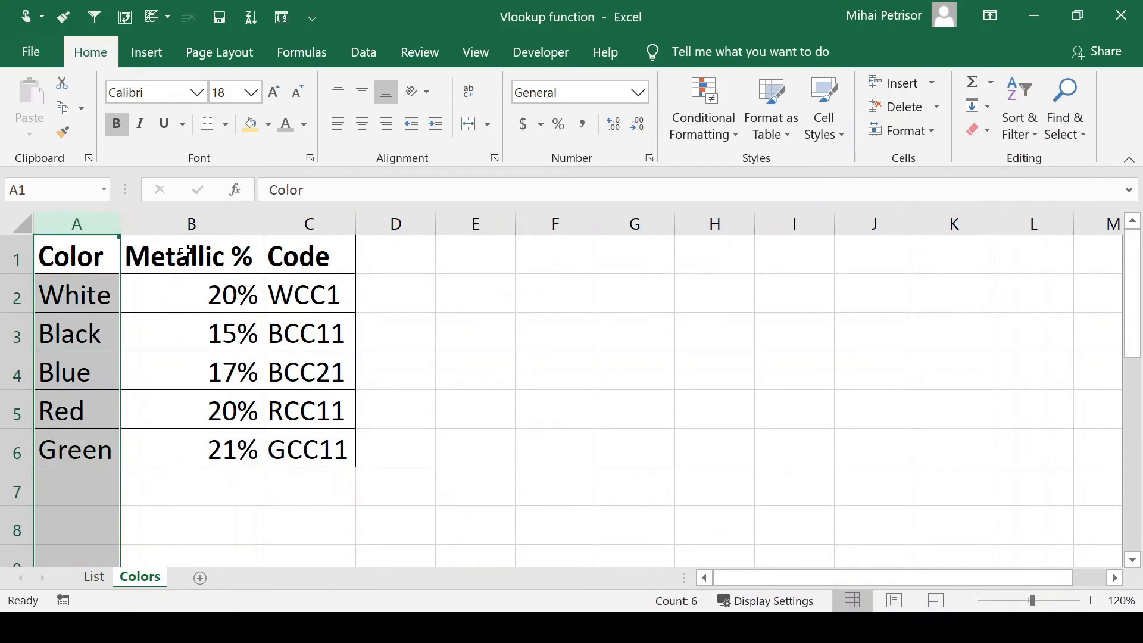
pyautogui.click(298, 254)
pyautogui.click(73, 221)
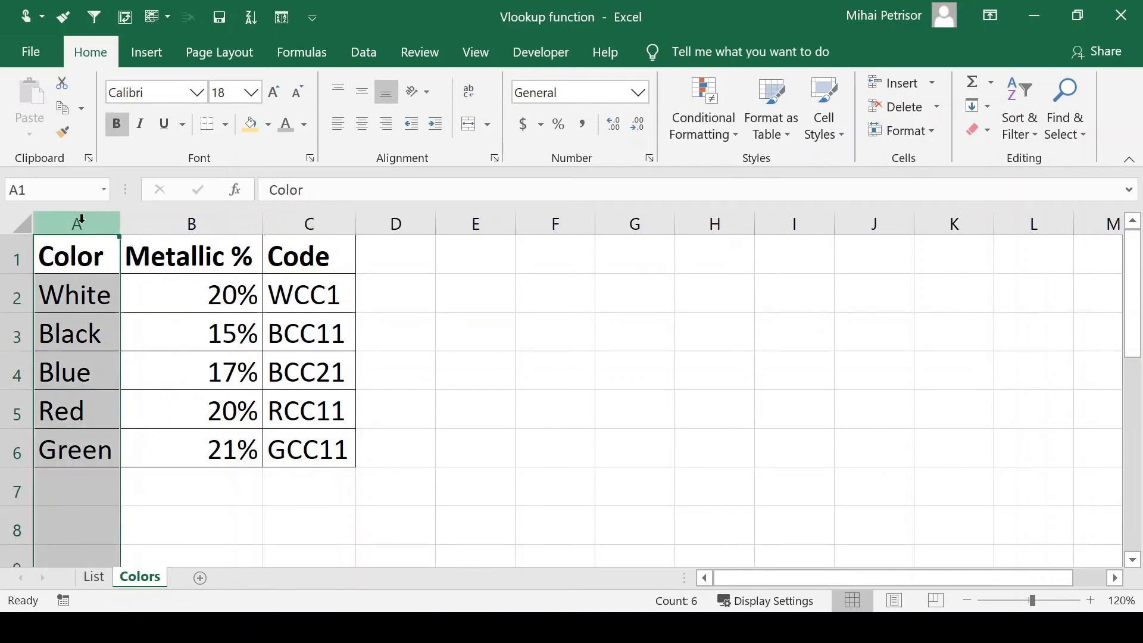
pyautogui.hotkey('ctrl', 'c')
pyautogui.click(192, 221)
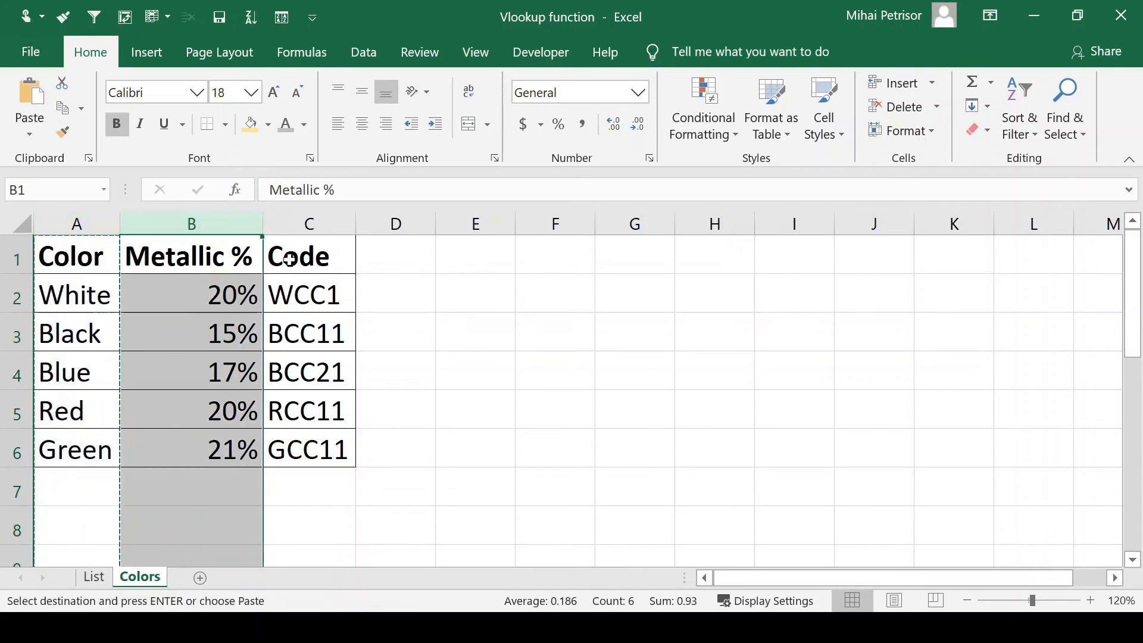
pyautogui.click(307, 221)
pyautogui.hotkey('ctrl', 'shift', '+')
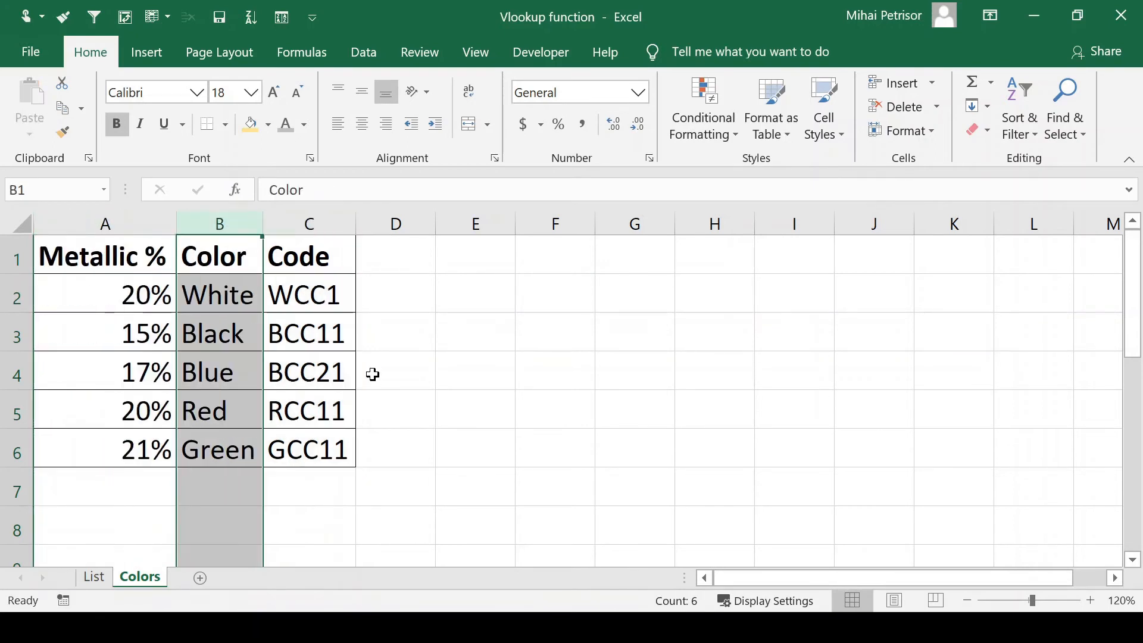
# - Review the Color and Code columns B:C on the Colors sheet, and check the Color Code results on the List sheet
pyautogui.click(225, 299)
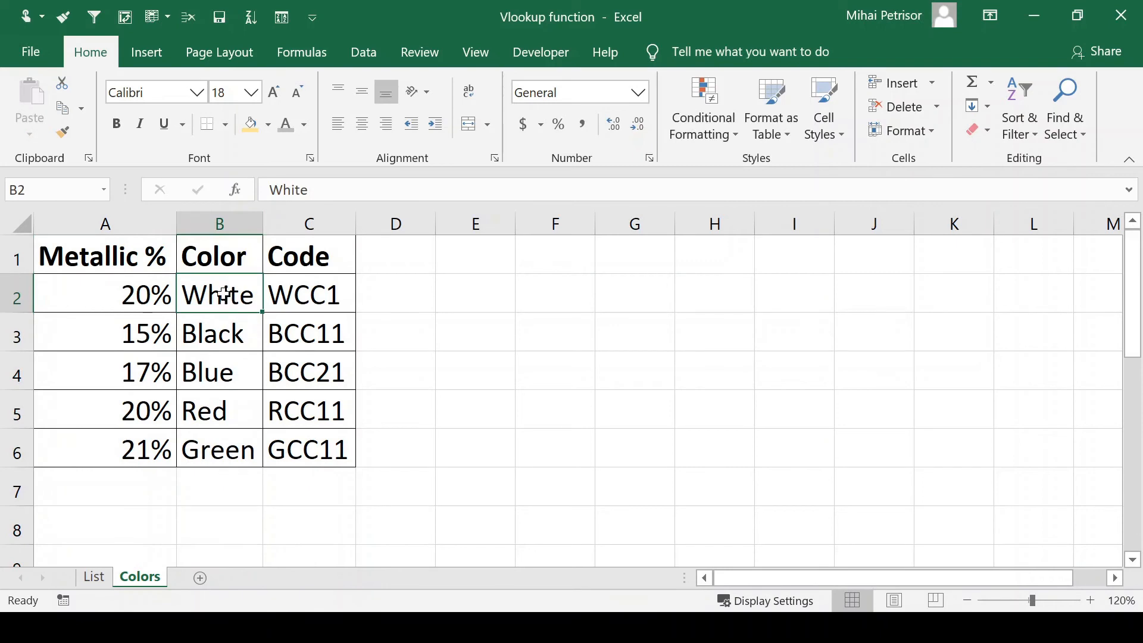
pyautogui.press('Right')
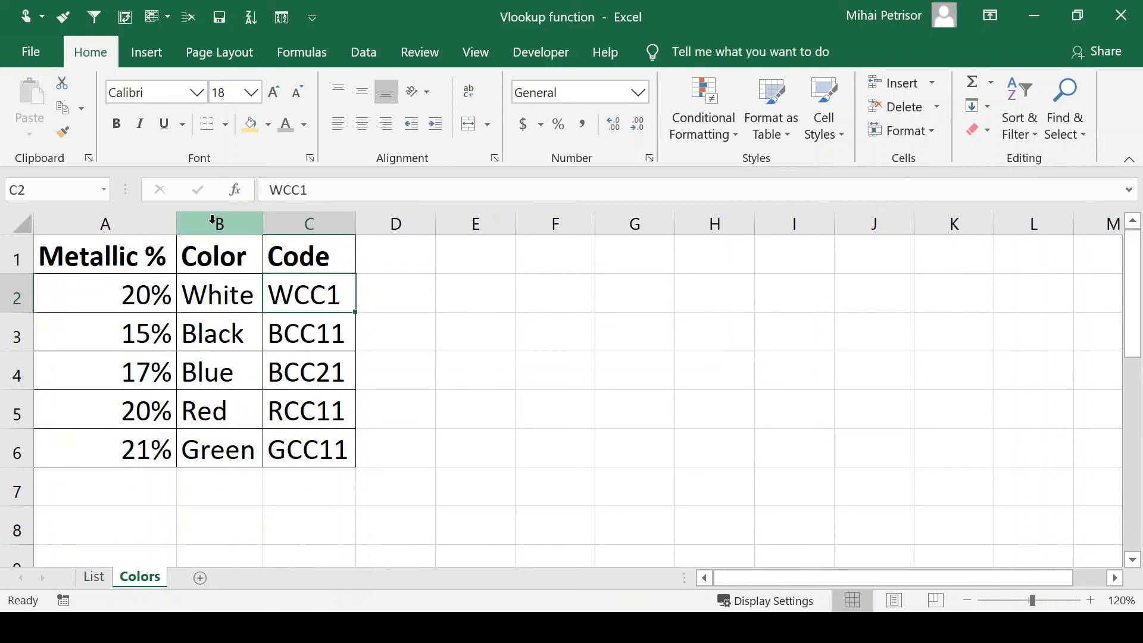
pyautogui.moveTo(213, 220); pyautogui.dragTo(312, 222)
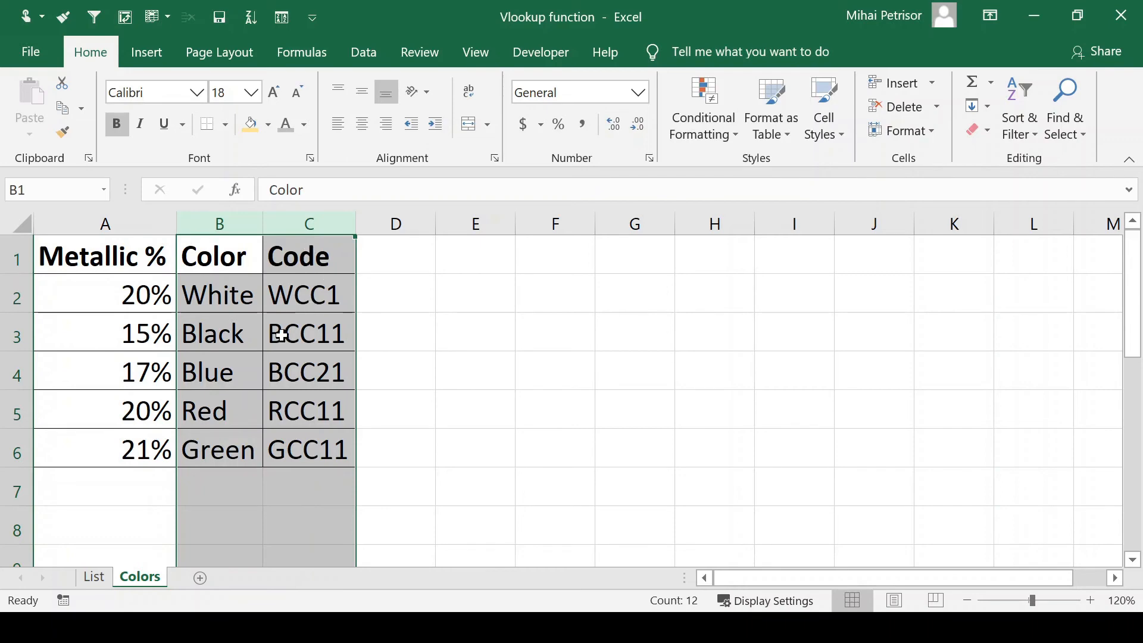
pyautogui.click(276, 357)
pyautogui.click(95, 578)
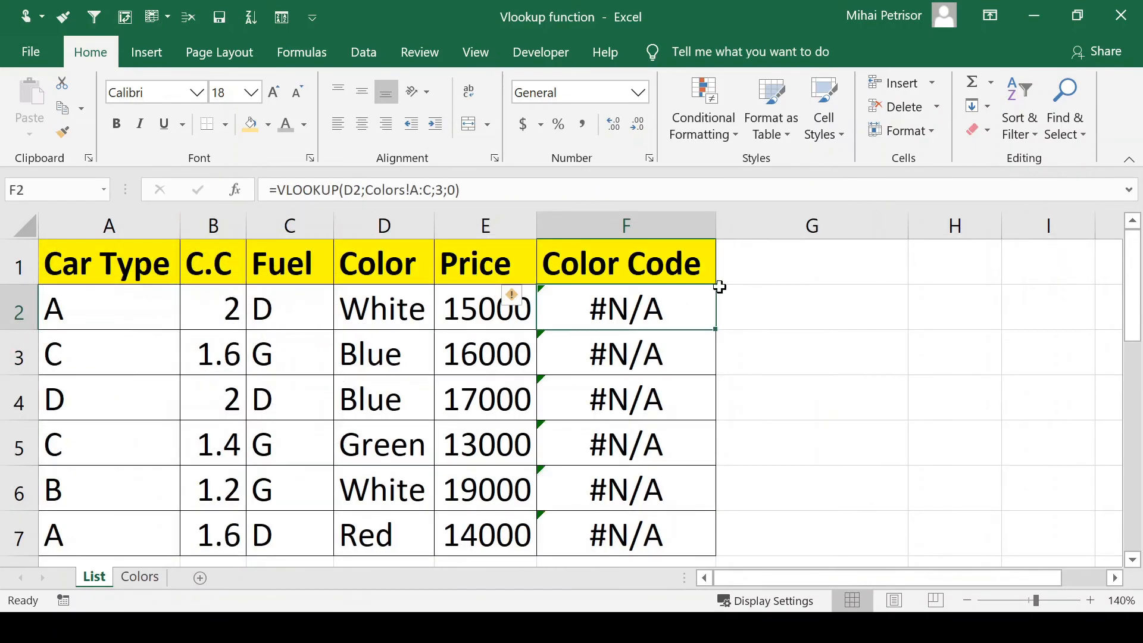
# - Replace the formula in F2 with a new VLOOKUP that takes the color in D2 as its lookup value
pyautogui.moveTo(630, 312); pyautogui.dragTo(635, 528)
pyautogui.moveTo(645, 311); pyautogui.dragTo(646, 534)
pyautogui.click(643, 301)
pyautogui.write('=v')
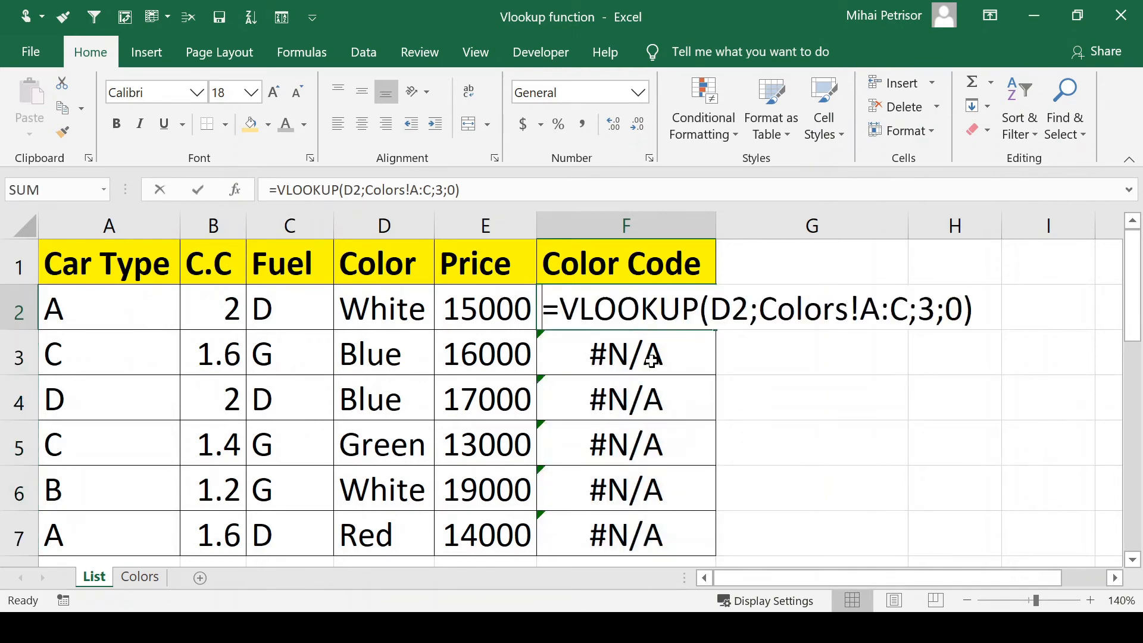
pyautogui.write('l')
pyautogui.press('Tab')
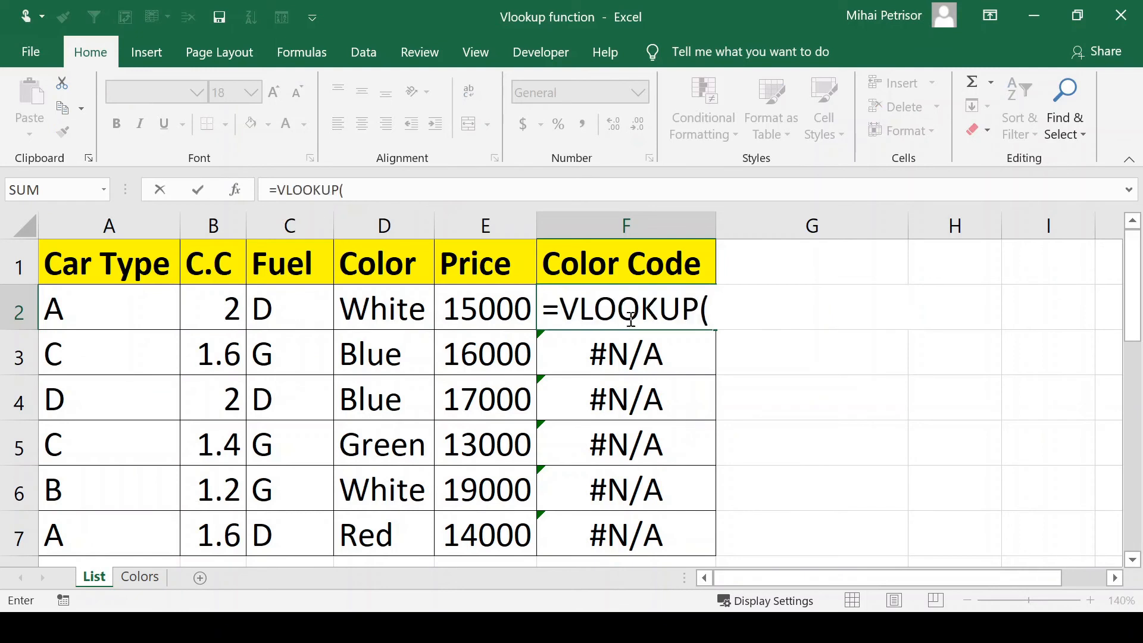
pyautogui.click(410, 303)
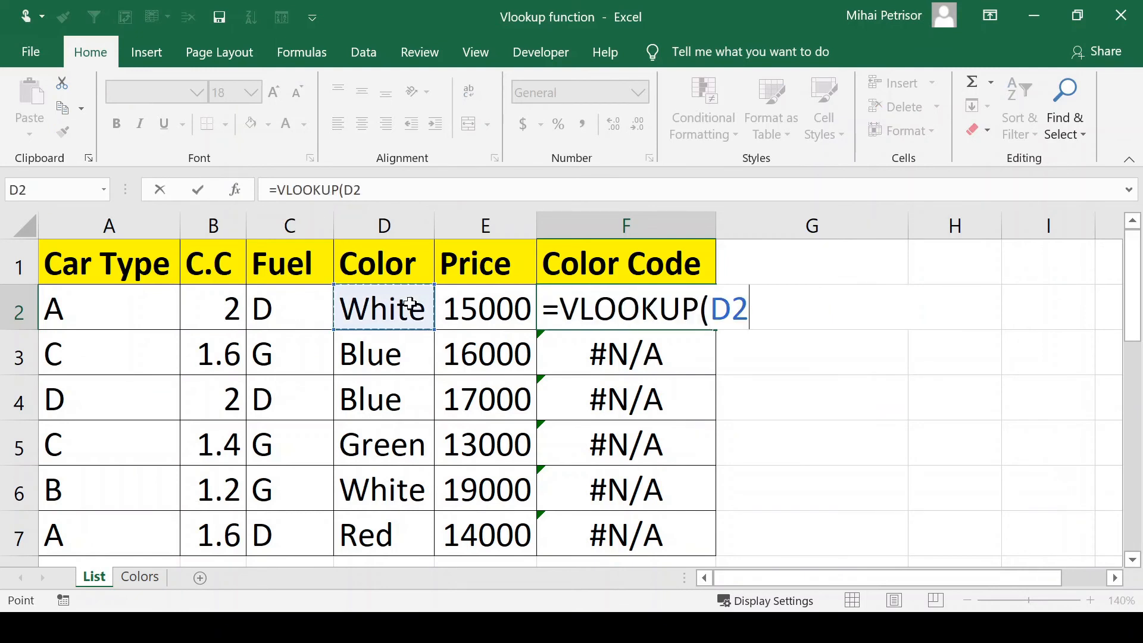
pyautogui.write(';')
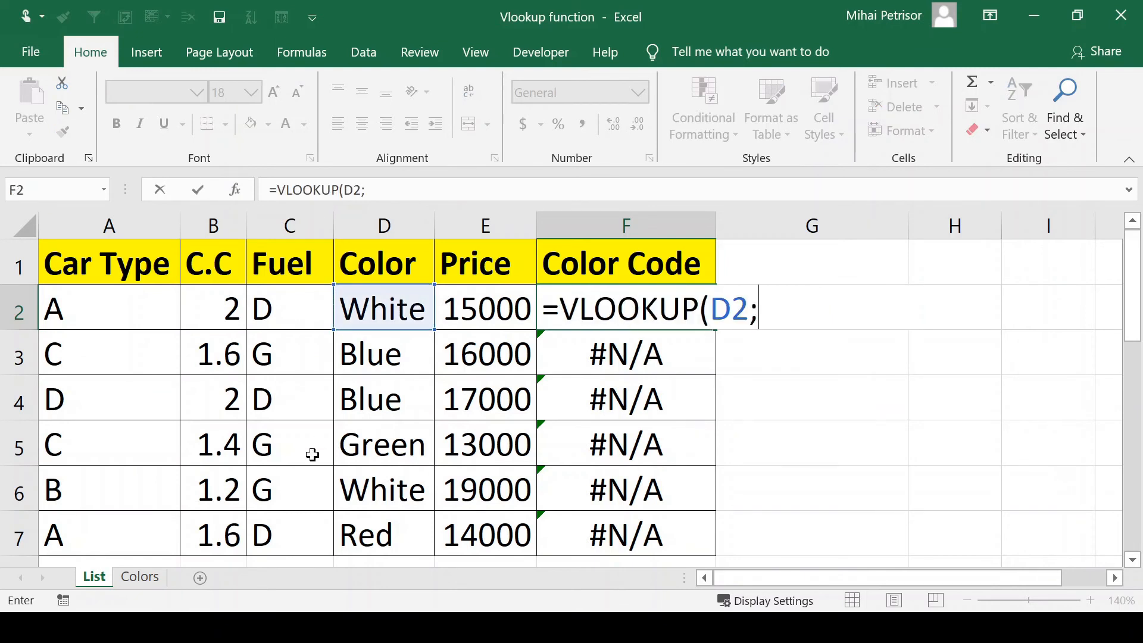
# - Complete the F2 VLOOKUP with columns B:C of the Colors sheet as the table, column index 2 and range lookup 0
pyautogui.click(138, 580)
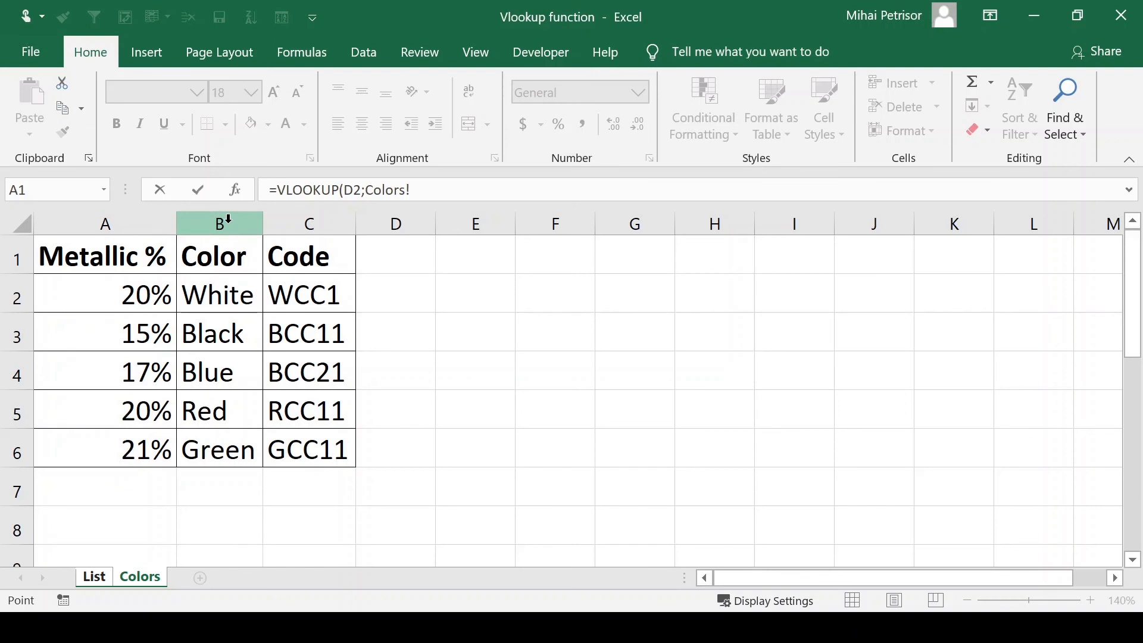
pyautogui.moveTo(228, 219); pyautogui.dragTo(306, 221)
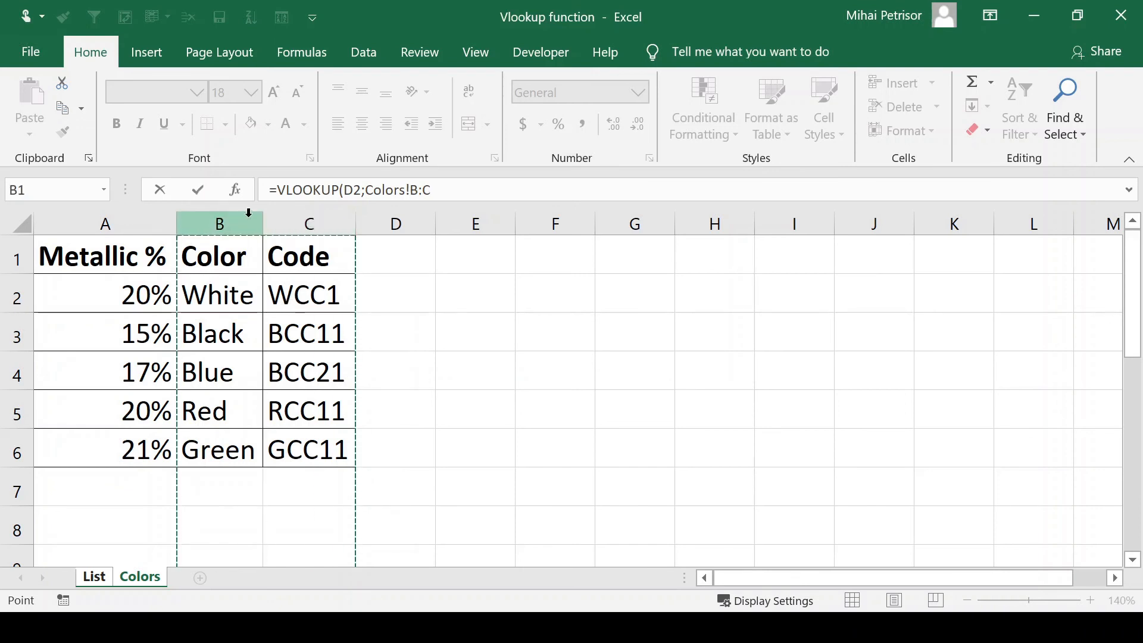
pyautogui.write(';')
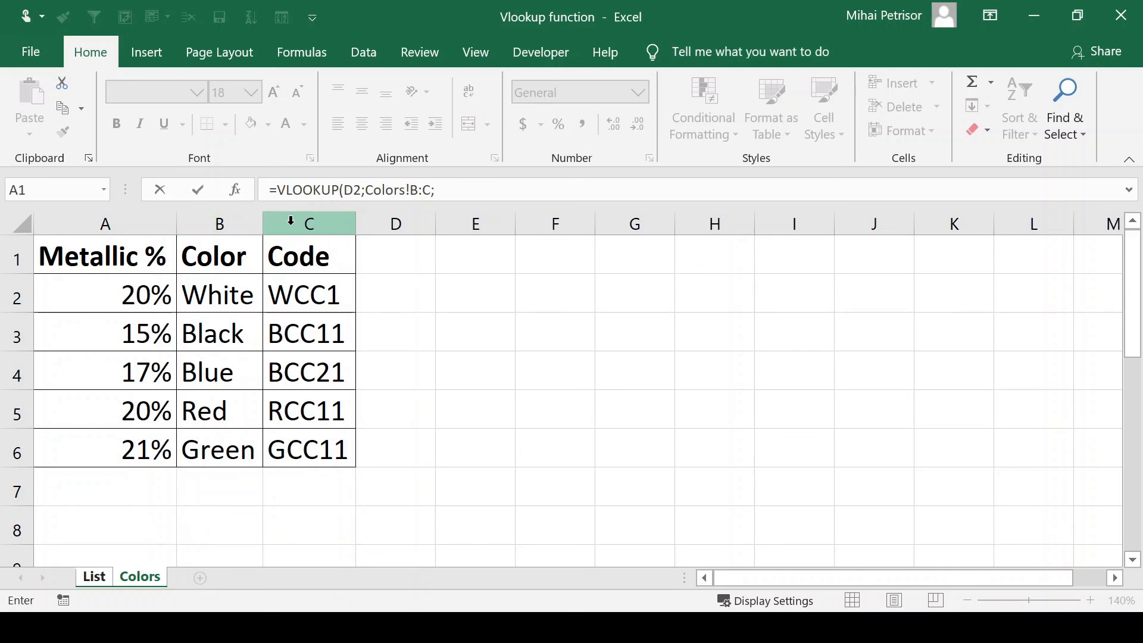
pyautogui.write('2;0)')
pyautogui.press('Return')
# - Fill the new VLOOKUP formula from F2 down through F7, replacing the old Color Code formulas
pyautogui.click(636, 309)
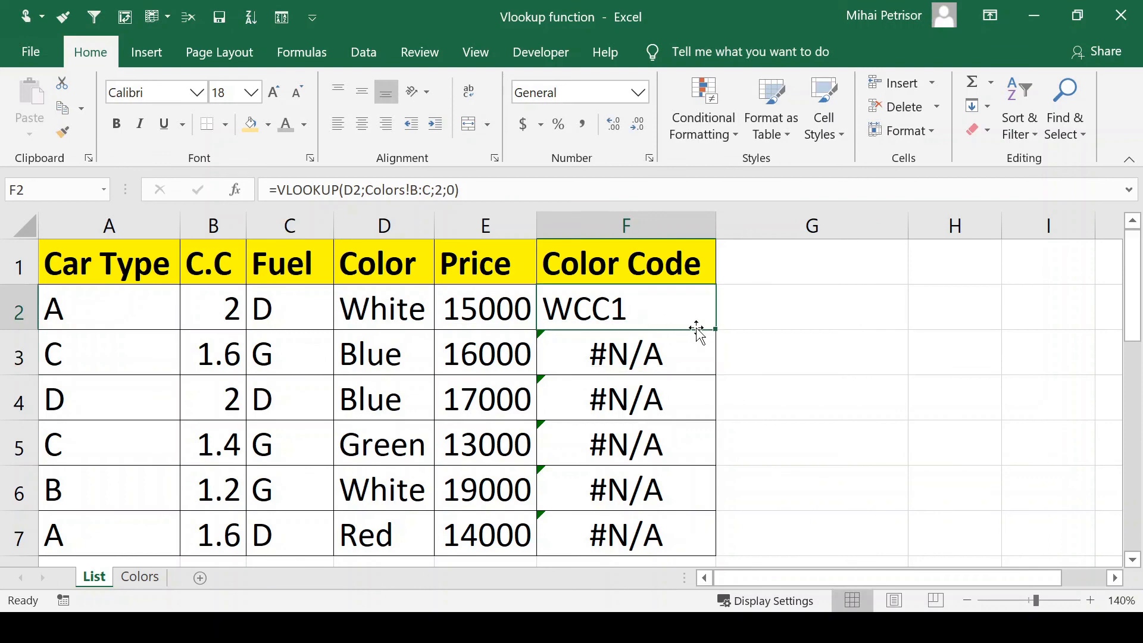
pyautogui.moveTo(716, 330); pyautogui.dragTo(659, 536)
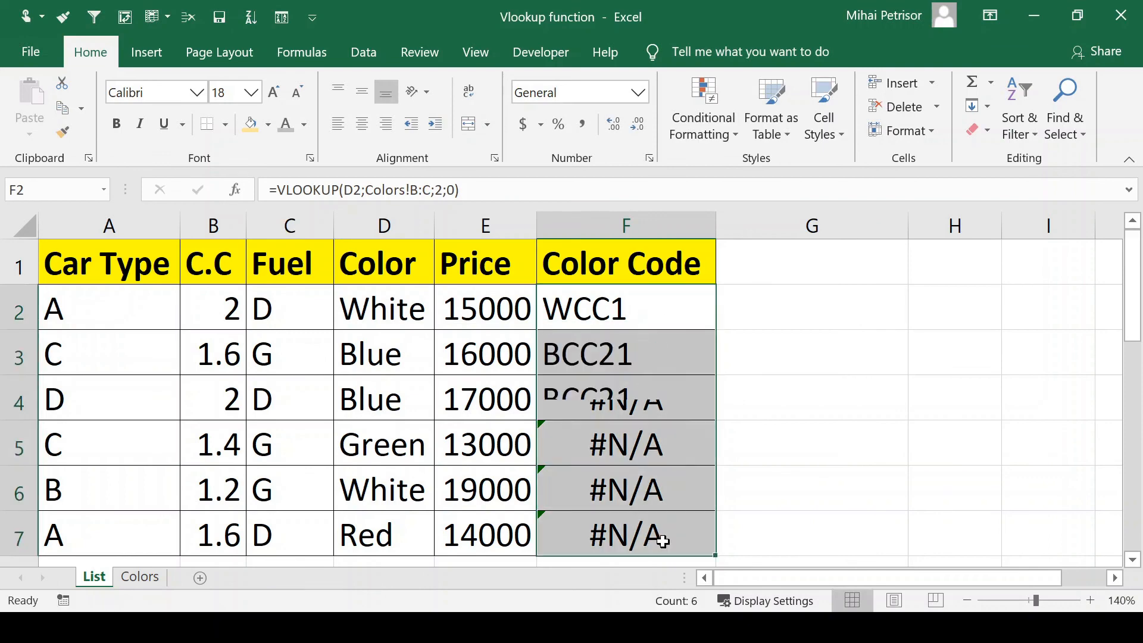
pyautogui.click(629, 333)
pyautogui.click(768, 348)
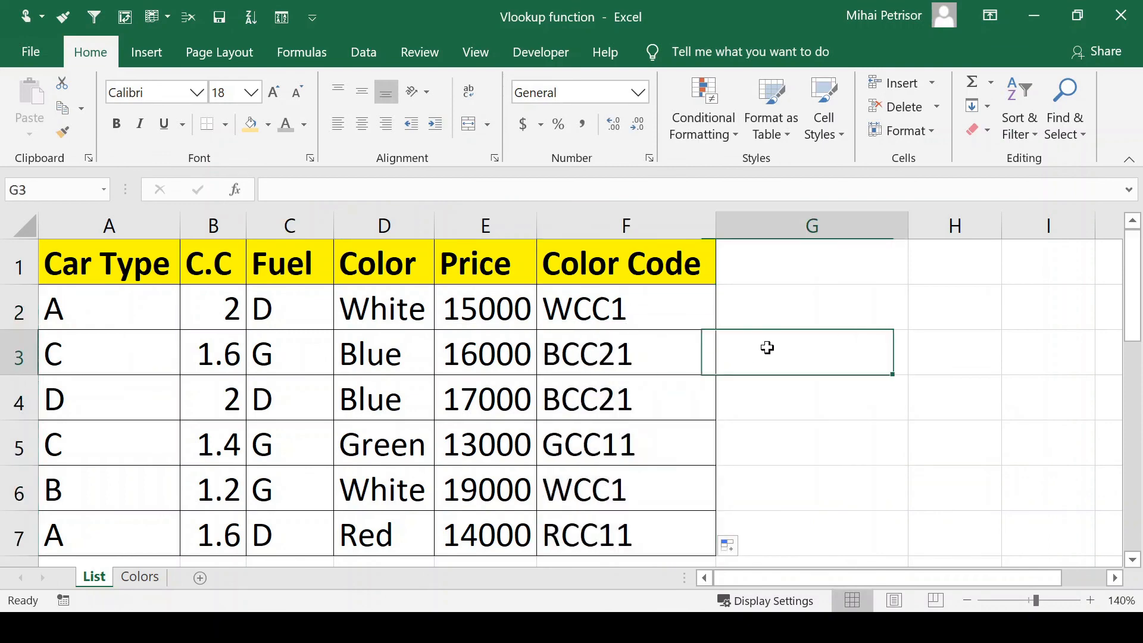